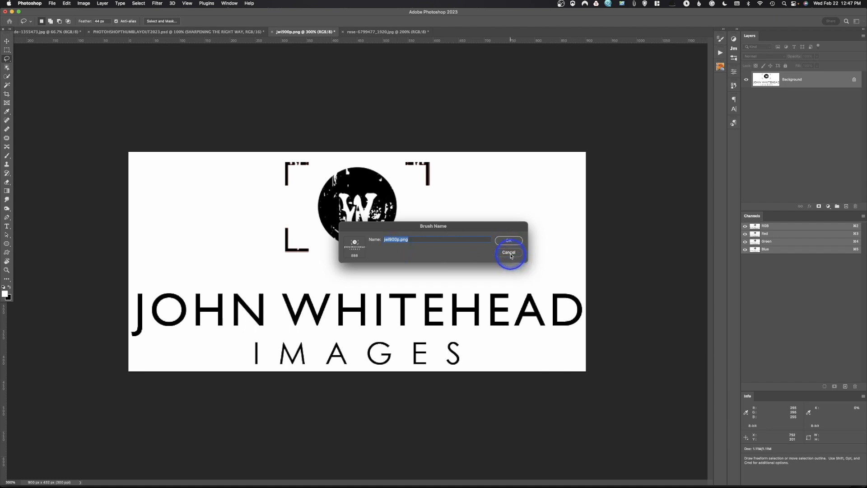
Dismiss the brush naming dialog and stamp the logo brush in black on the logo canvas, left of the round emblem
click(509, 252)
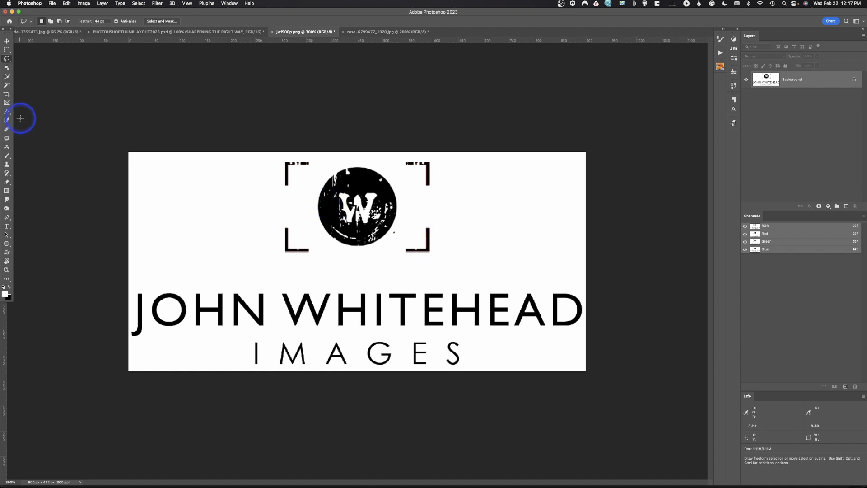
click(7, 155)
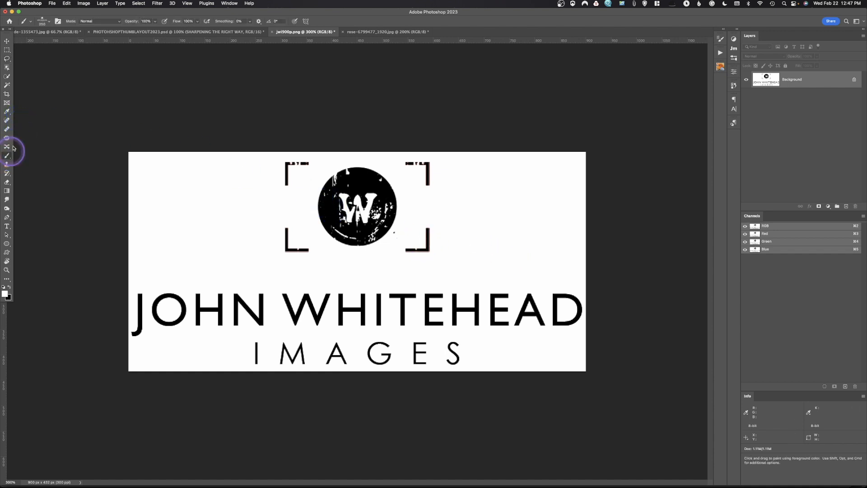
click(49, 21)
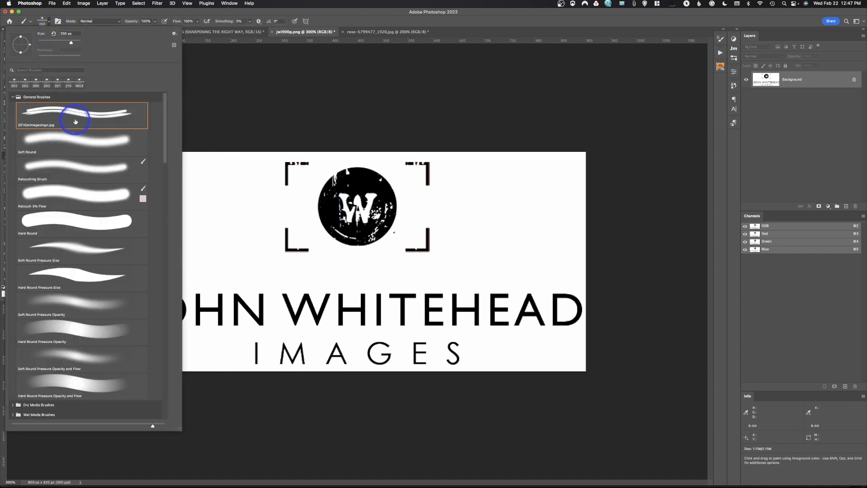
click(50, 23)
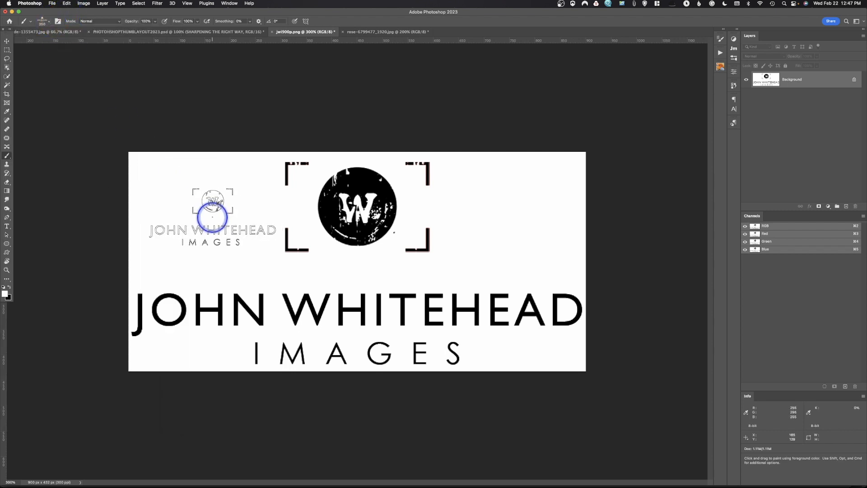
click(9, 287)
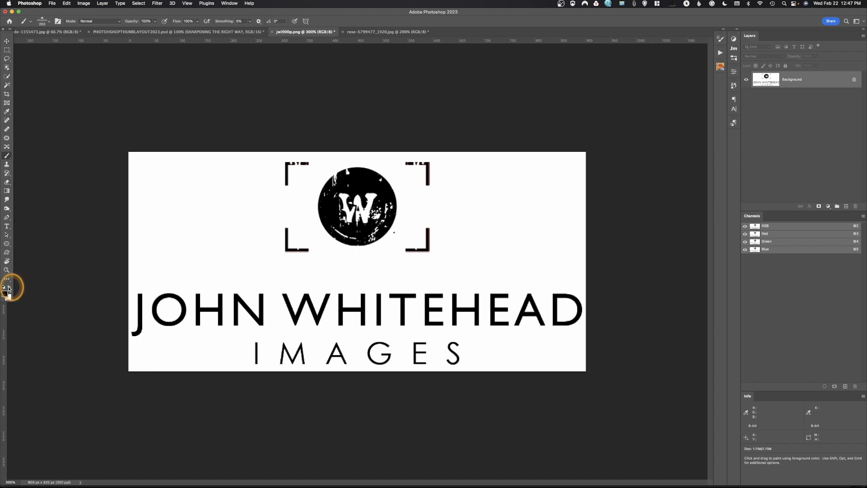
click(214, 223)
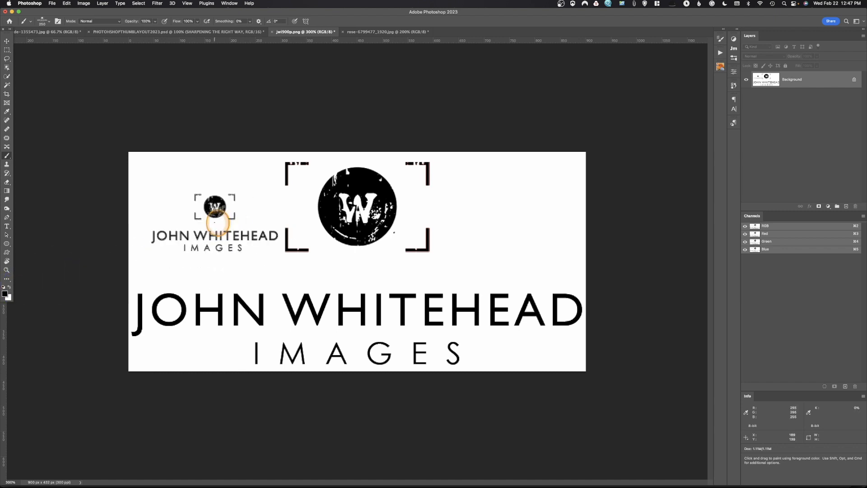
Reduce the logo brush to 100 px and stamp it twice in black, right of the round emblem
key(bracketleft)
key(bracketleft)
key(bracketleft)
key(bracketleft)
key(bracketleft)
click(496, 237)
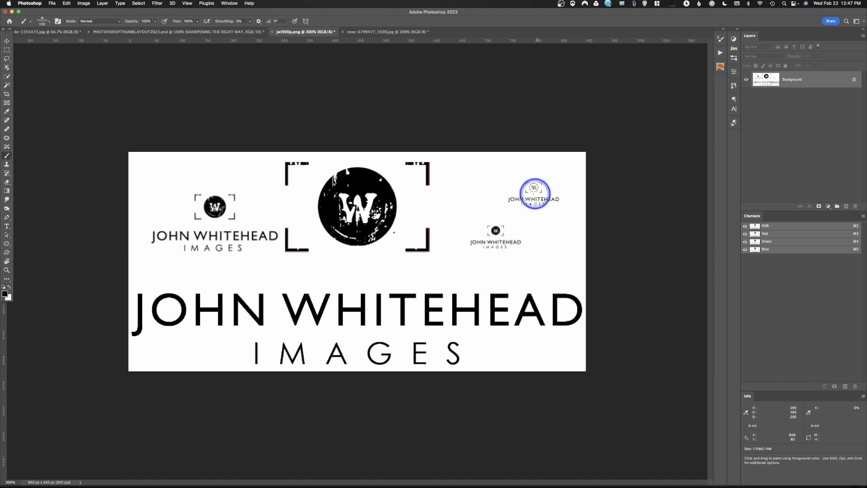
click(502, 199)
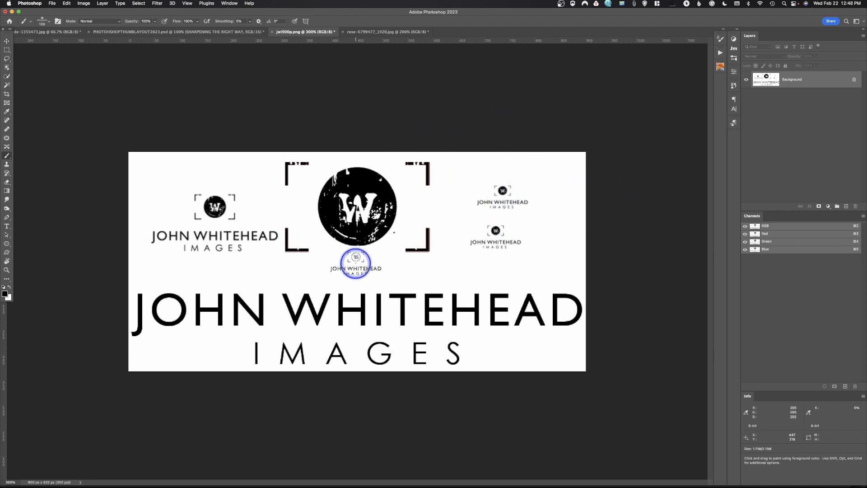
Set the foreground colour to red and stamp the logo brush once between the emblem and the large lettering
click(7, 294)
click(389, 162)
click(412, 115)
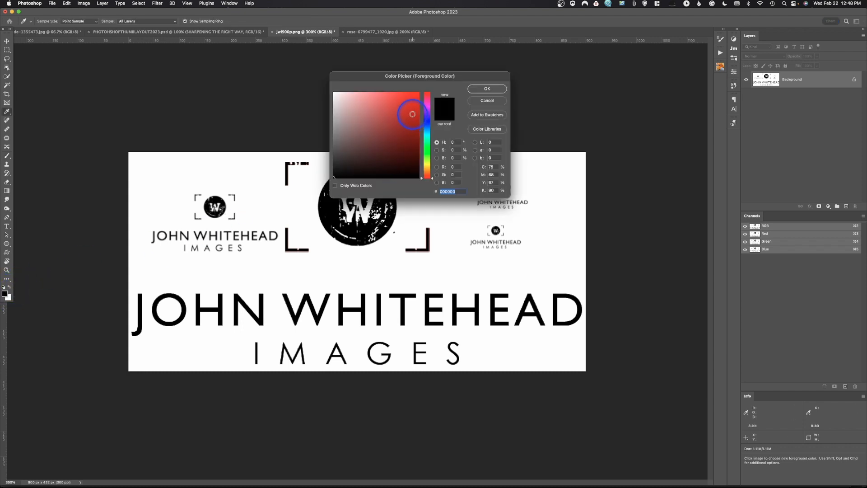
click(480, 89)
click(352, 273)
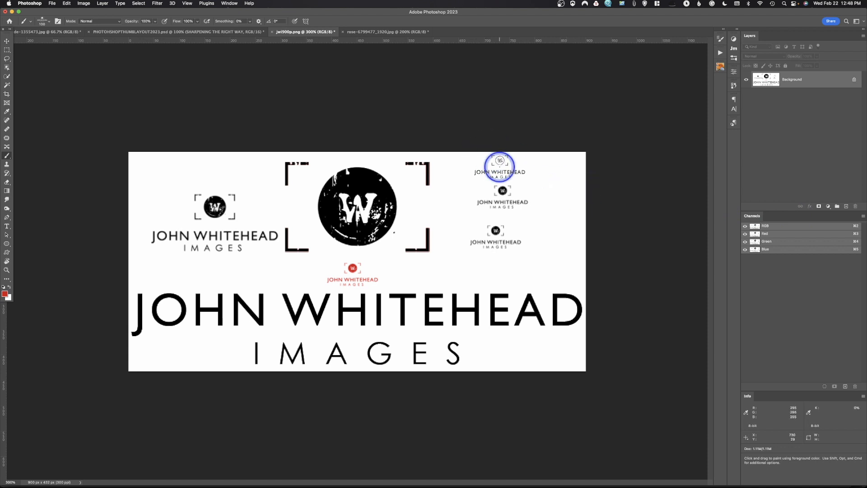
Switch to the rose image with white as foreground colour, enlarge the logo brush to 250 px and lower its opacity to 78%
click(400, 32)
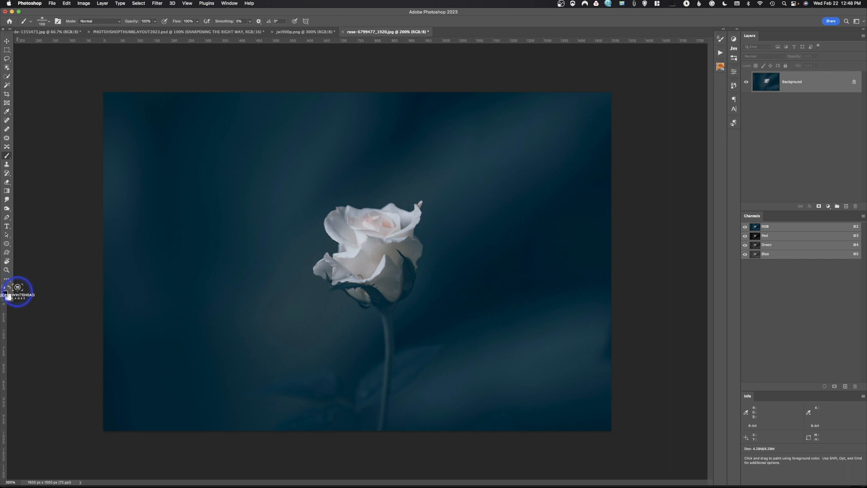
key(bracketright)
key(bracketright)
key(bracketright)
key(bracketright)
key(bracketright)
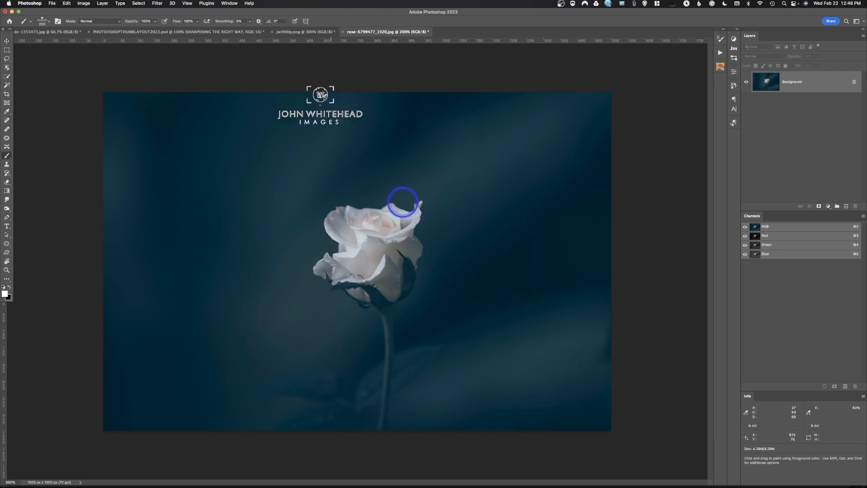
drag(132, 22, 130, 21)
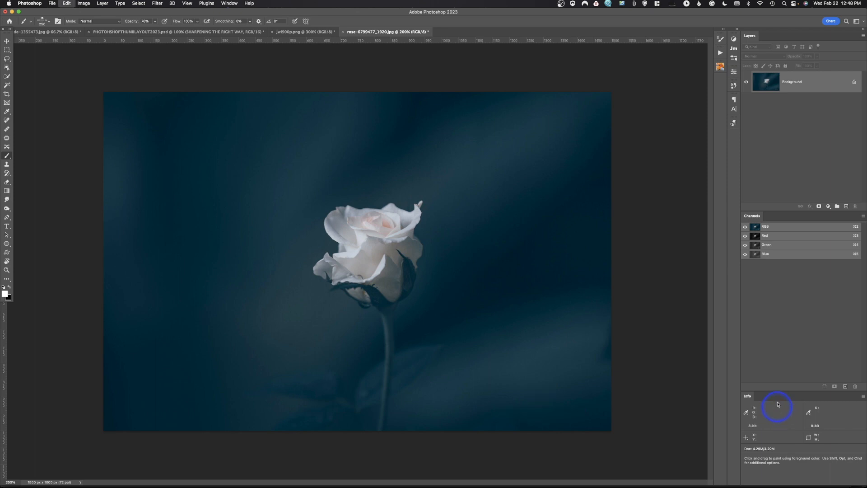
Stamp the white logo on a new layer in the rose image's lower-right corner and set the layer opacity to 64%
click(846, 207)
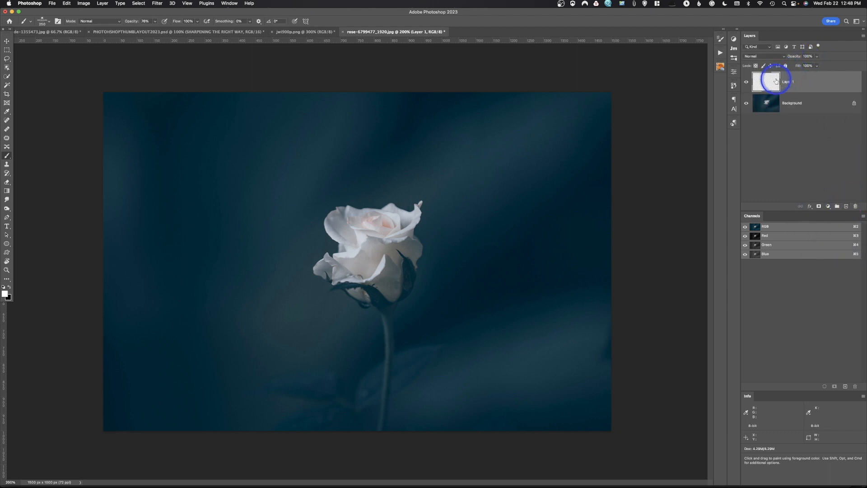
click(551, 389)
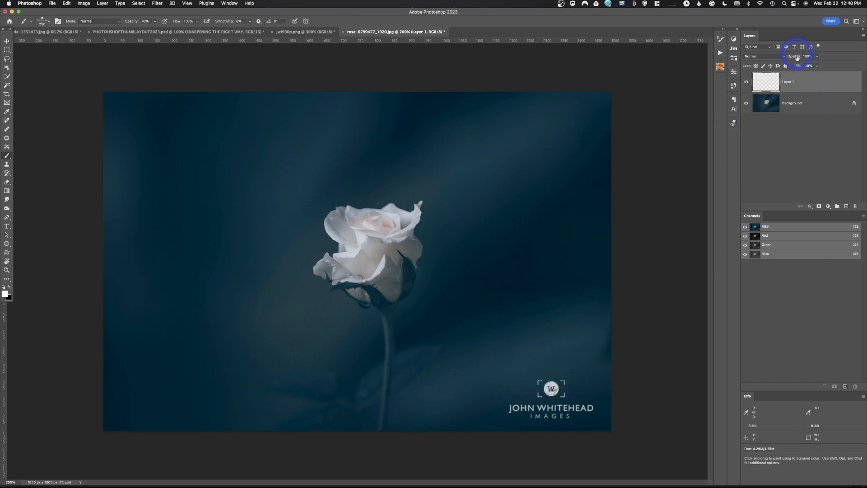
drag(799, 59, 784, 59)
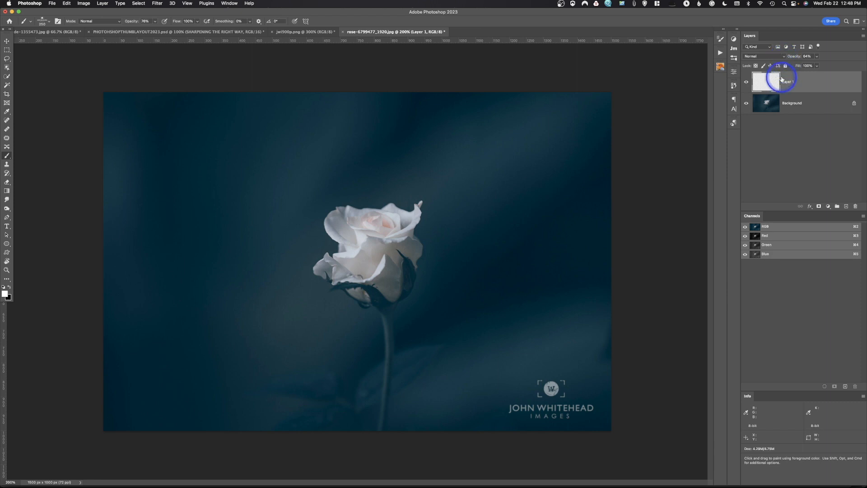
Delete the stamped logo layer from the rose image and undo the logo file's edits back to the transparent background
drag(774, 82, 854, 208)
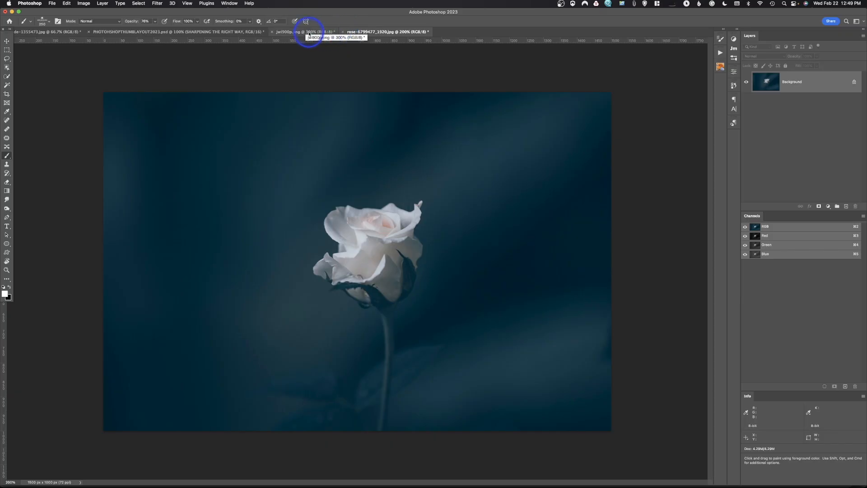
click(306, 31)
key(super+z)
key(super+z)
key(super+z)
key(super+z)
key(super+z)
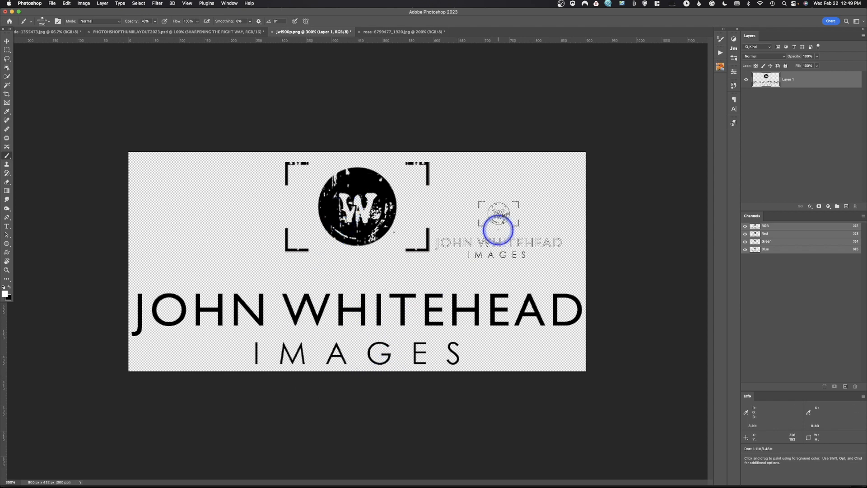
Save a PNG copy of the transparent logo in the Pictures folder using the Large file size option
click(7, 59)
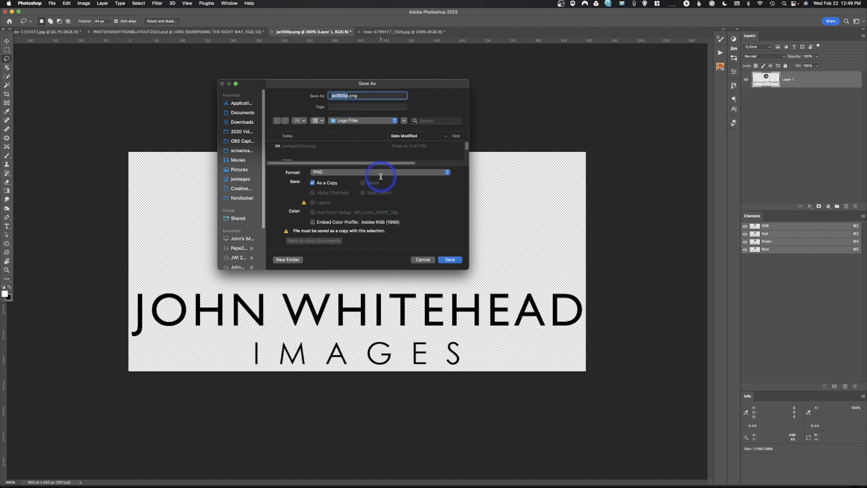
click(239, 170)
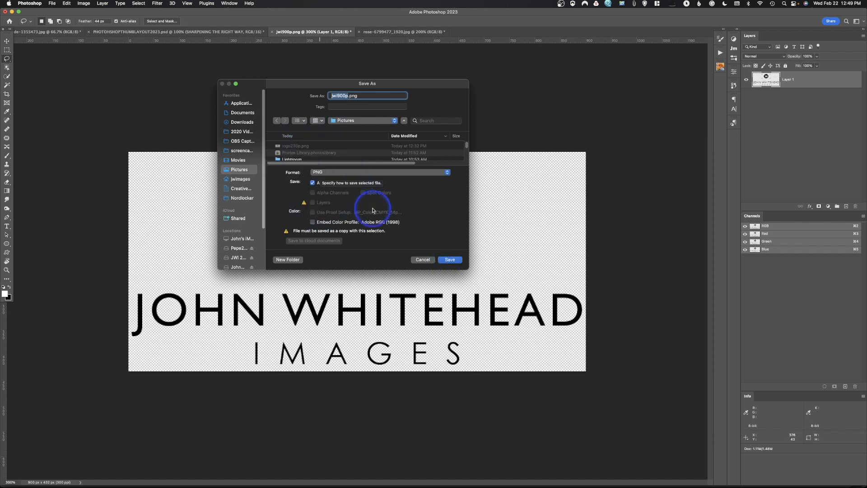
click(451, 260)
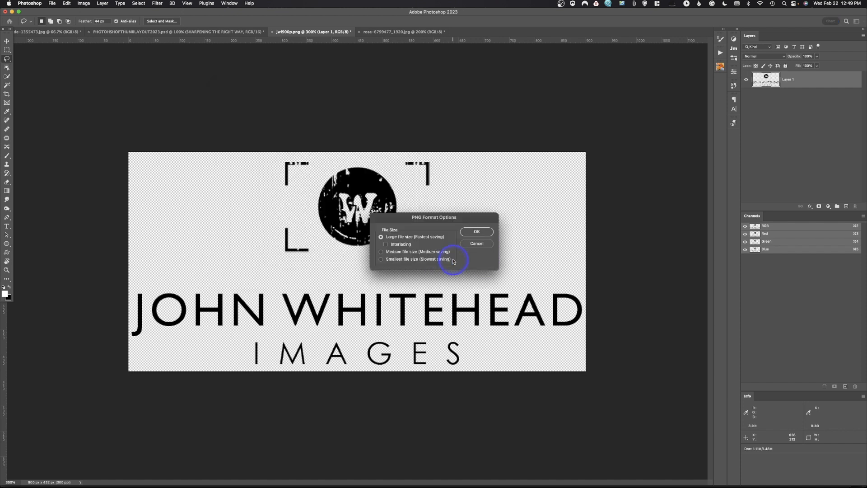
click(481, 229)
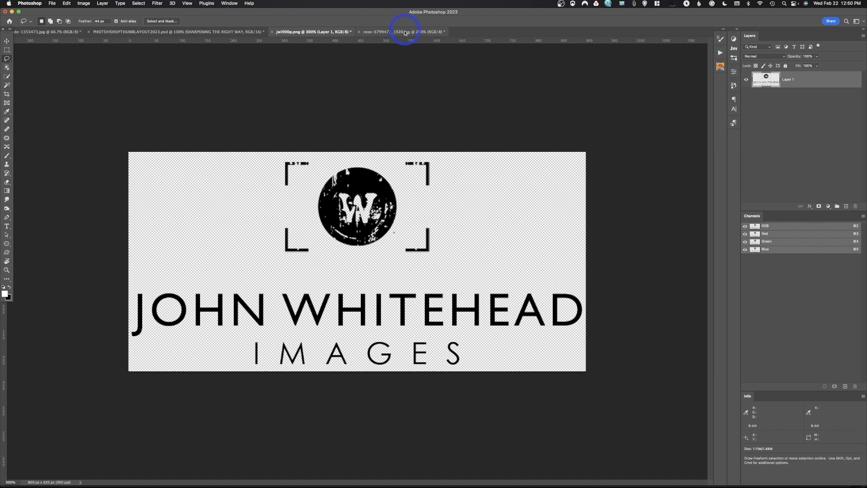
Return to the rose image and turn off Button Mode for the Actions list
click(391, 31)
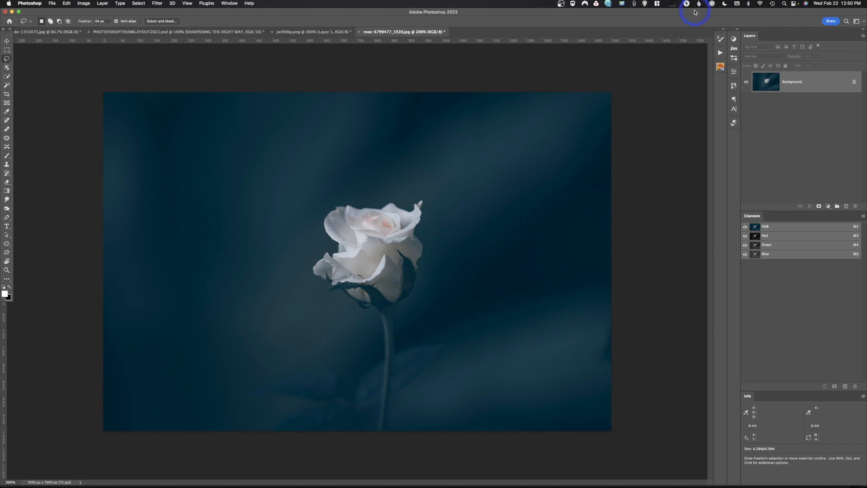
click(721, 54)
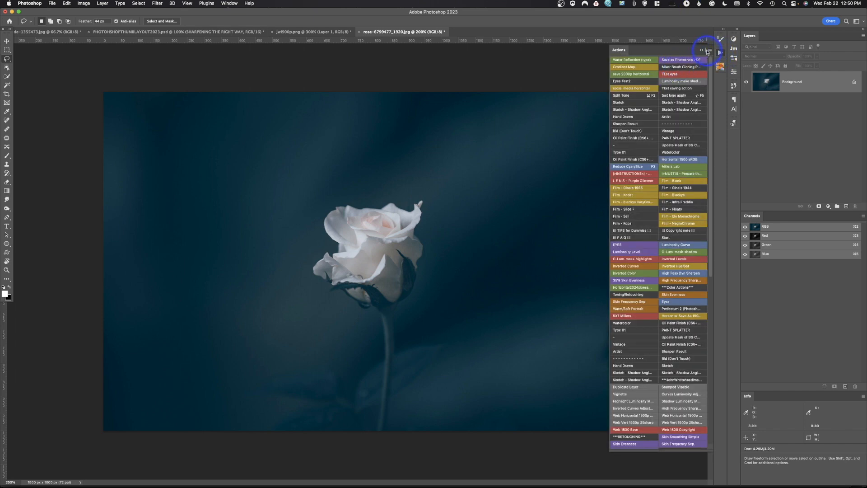
click(710, 51)
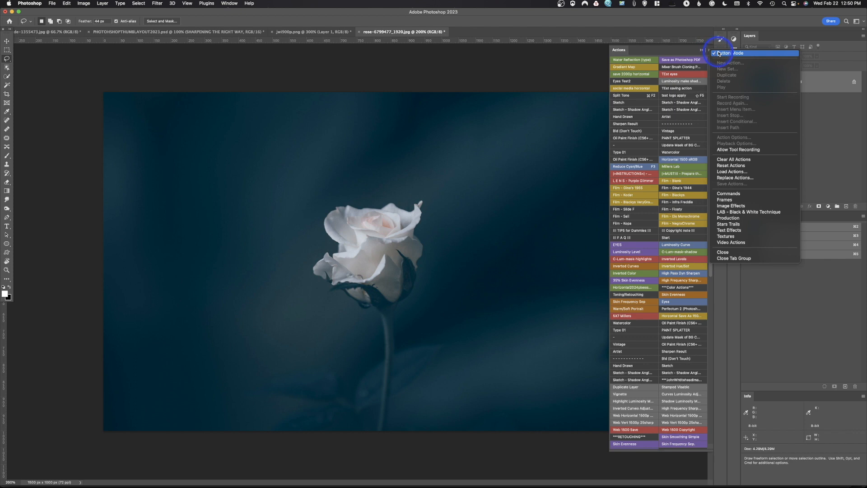
click(720, 53)
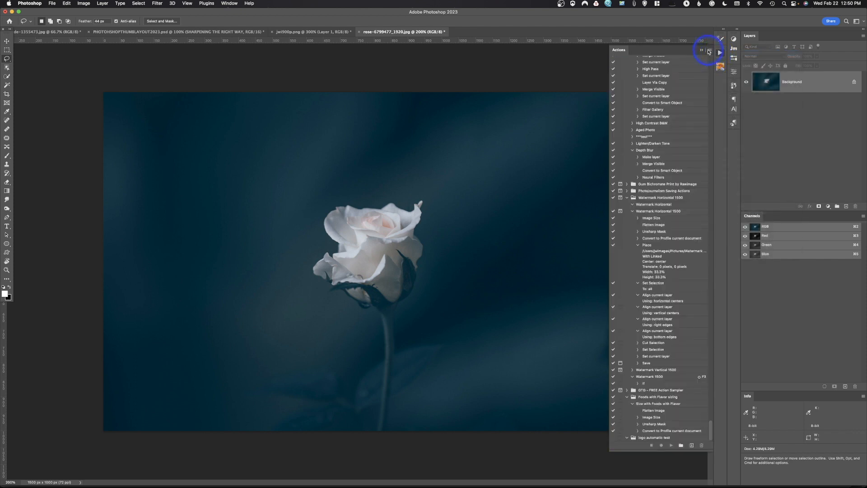
Start recording a new action named "watermark test" in Default Actions, assigned to function key F5 with Shift and Command
click(709, 52)
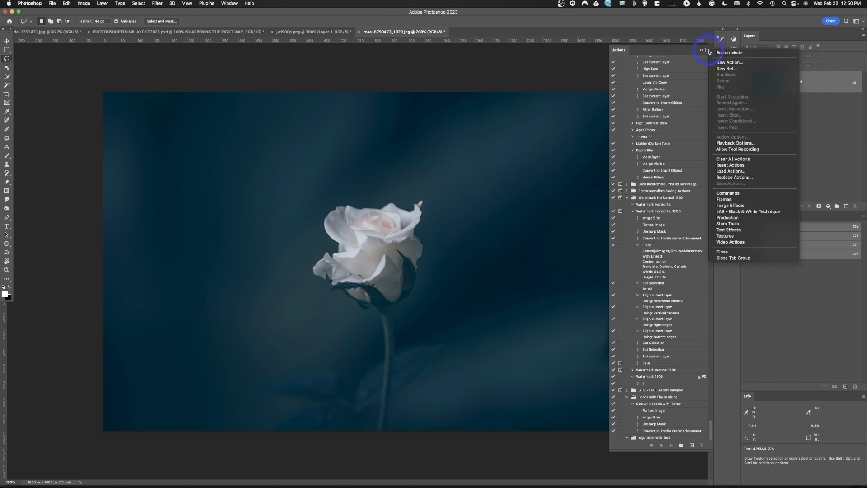
click(726, 63)
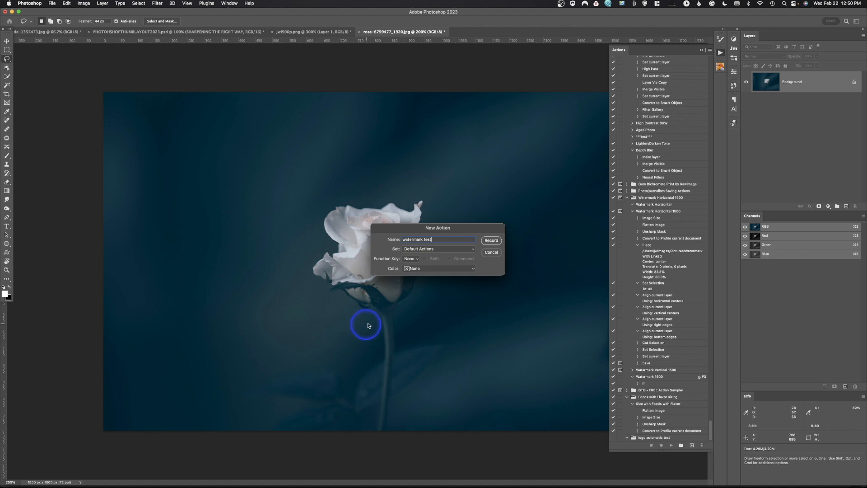
click(411, 259)
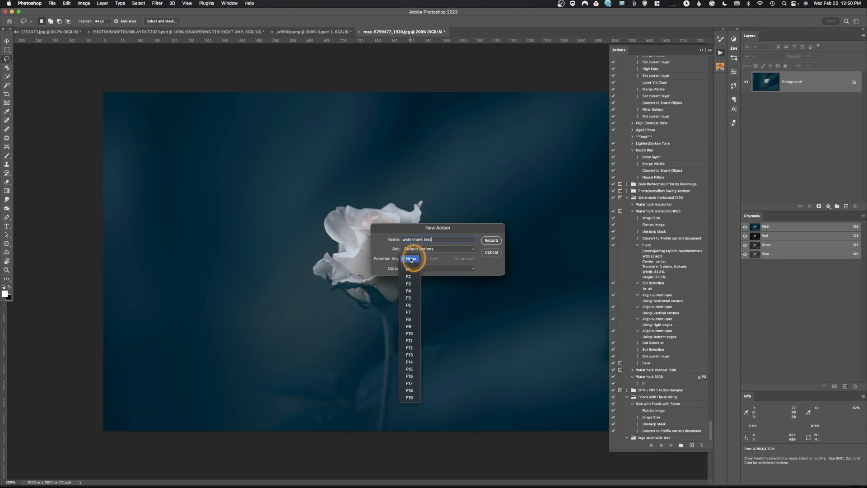
click(408, 298)
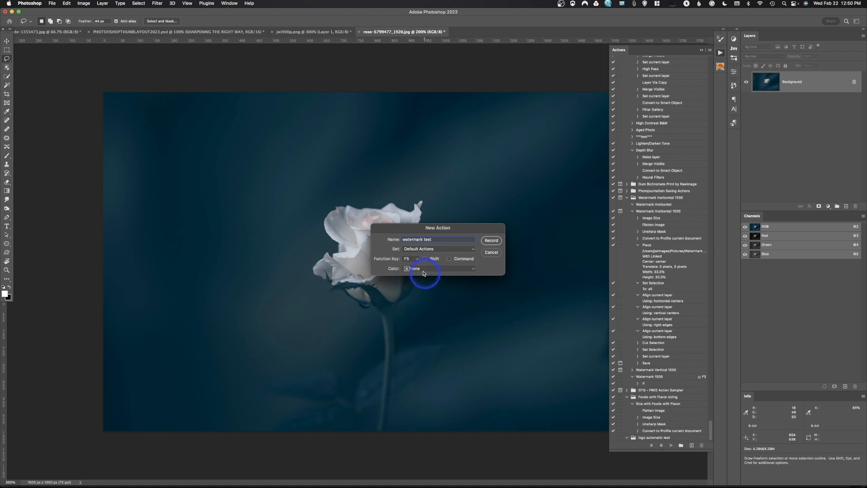
click(429, 259)
click(448, 259)
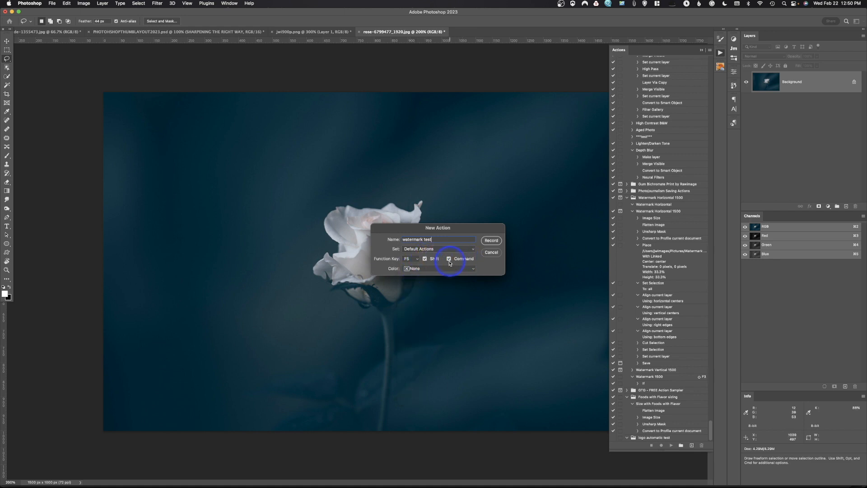
click(491, 241)
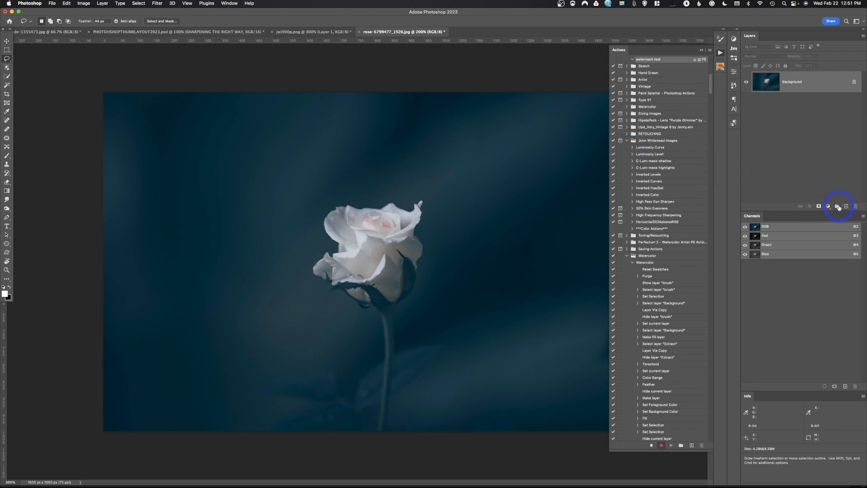
Add a new layer named "watermark" above the rose background while the action records
click(102, 3)
mouse_move(167, 12)
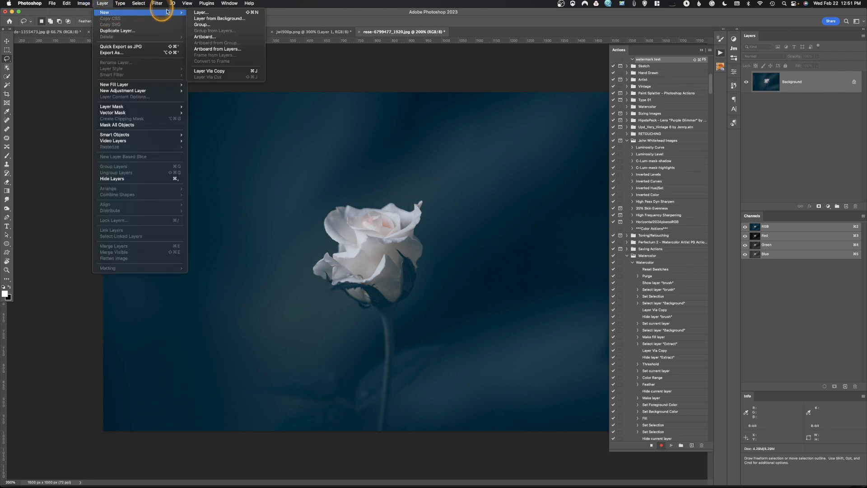
click(200, 12)
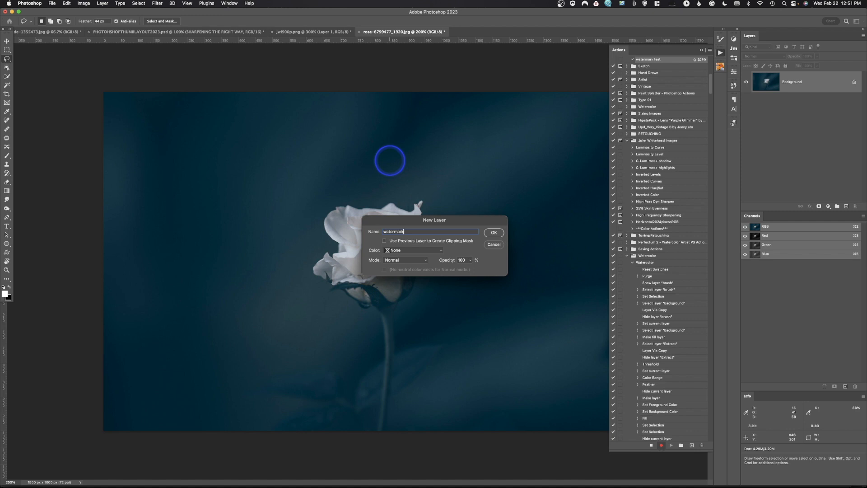
click(495, 229)
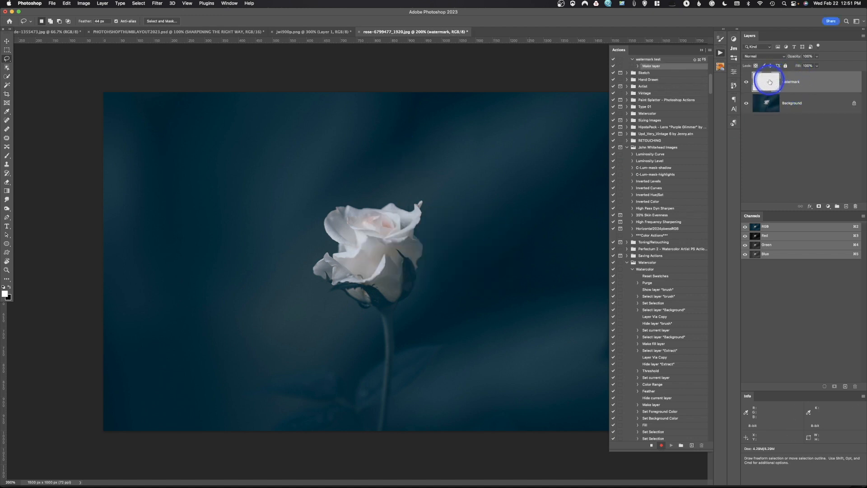
Place the jwl900p.png logo from the Pictures folder as an embedded object on the watermark layer while the action records
click(701, 52)
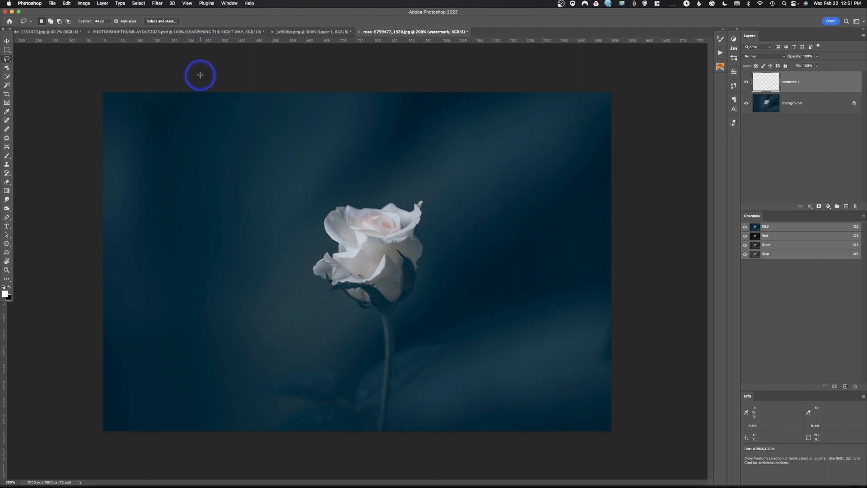
click(52, 3)
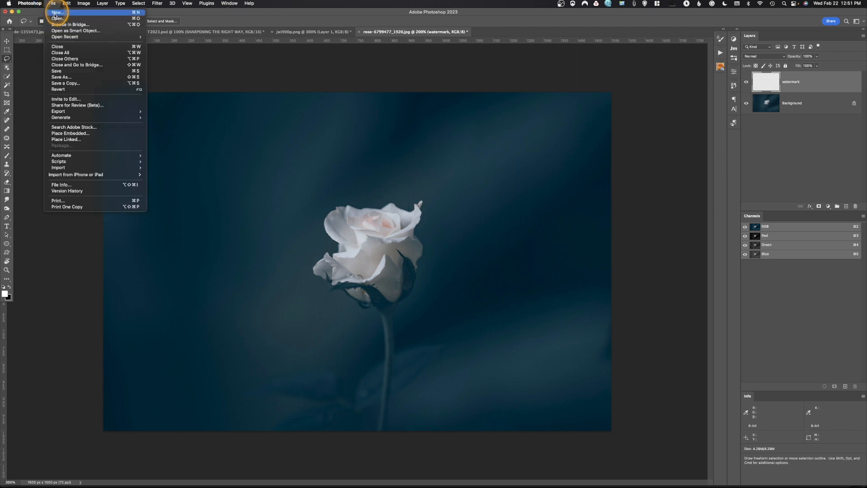
click(66, 134)
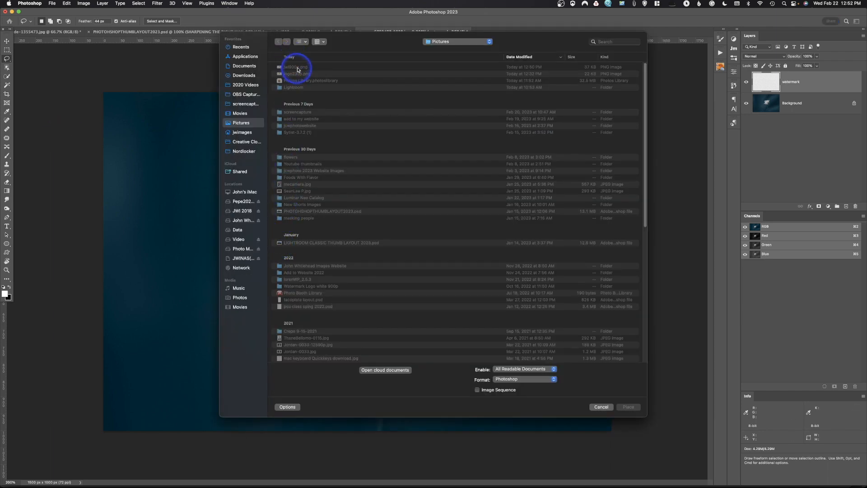
click(298, 67)
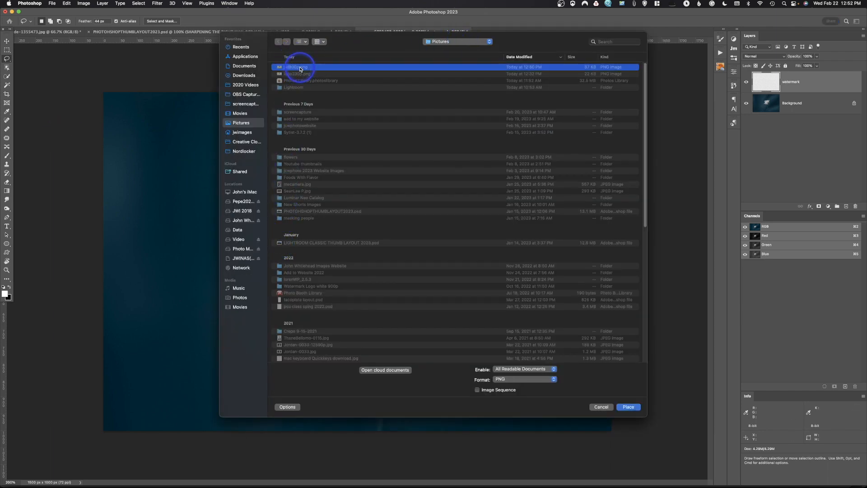
click(633, 408)
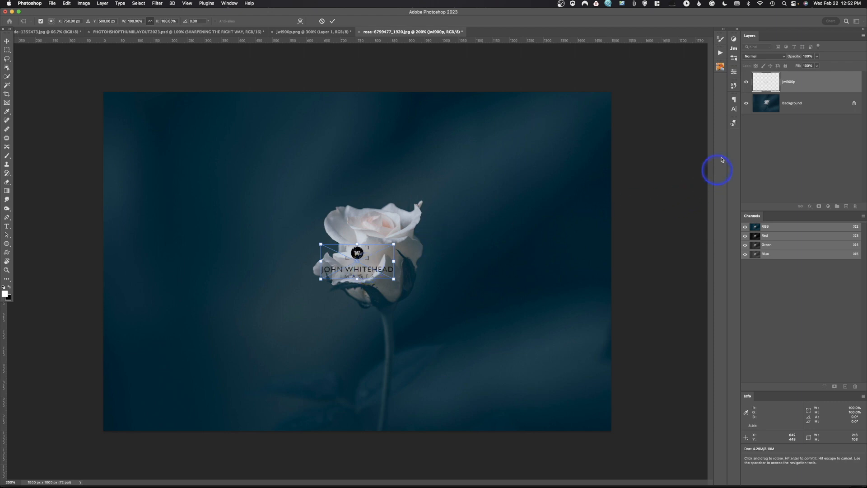
Commit the placed logo, select it together with the Background layer, and align their right and bottom edges
click(822, 103)
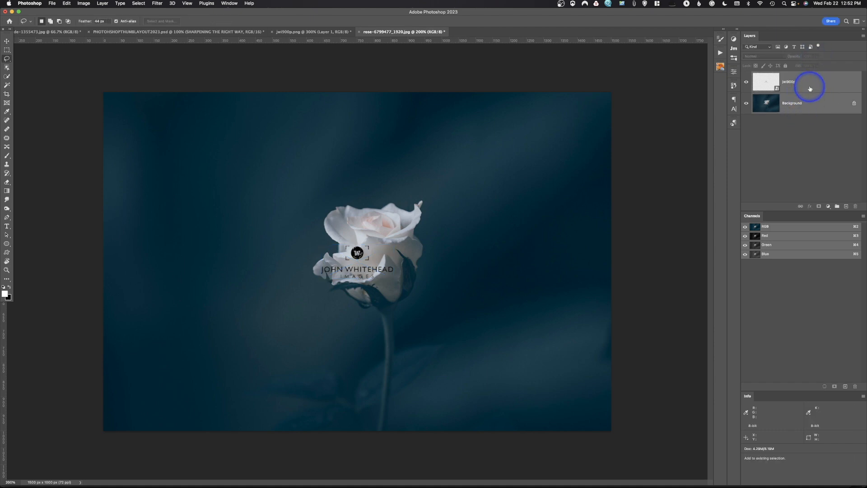
click(7, 41)
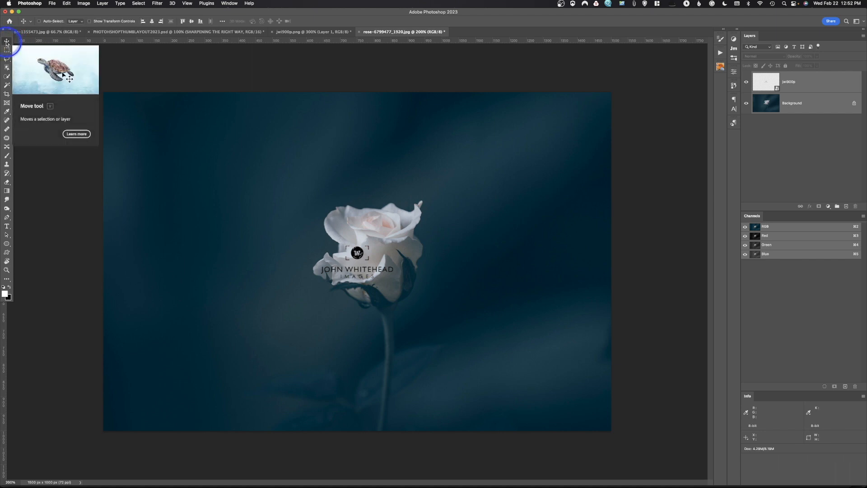
click(161, 21)
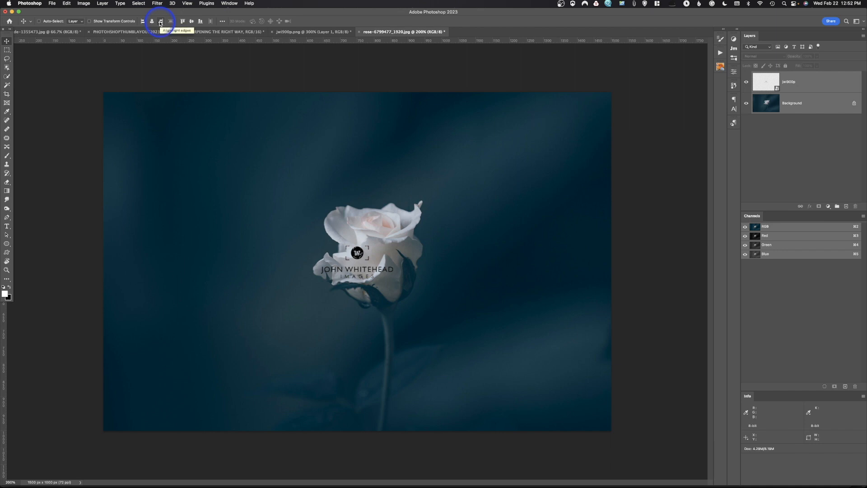
click(161, 21)
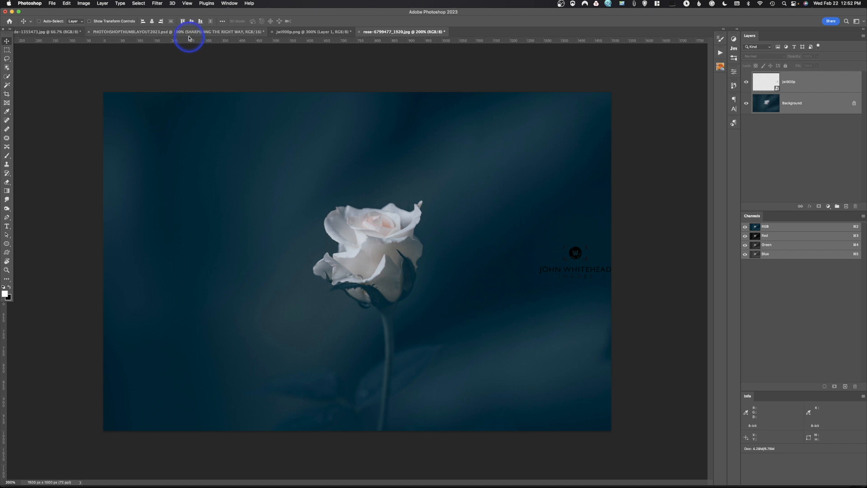
click(201, 22)
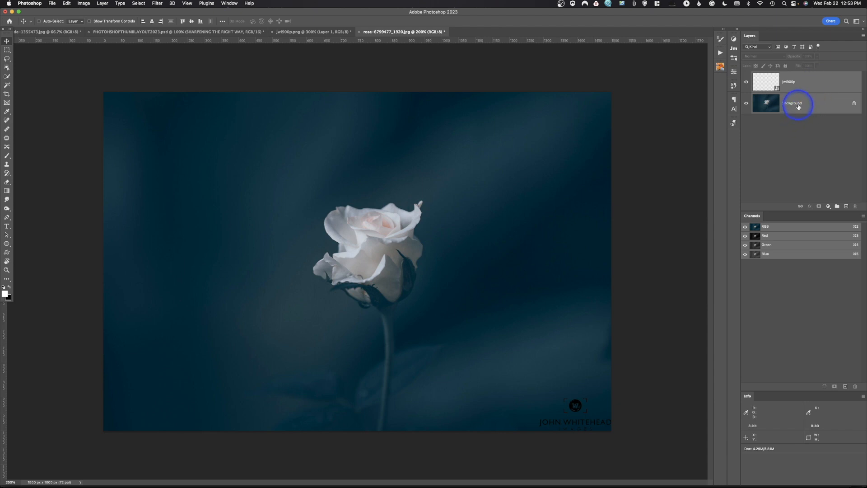
Select only the logo layer, nudge it slightly inward from the bottom-right corner of the photo, and set its opacity to 73%
click(808, 80)
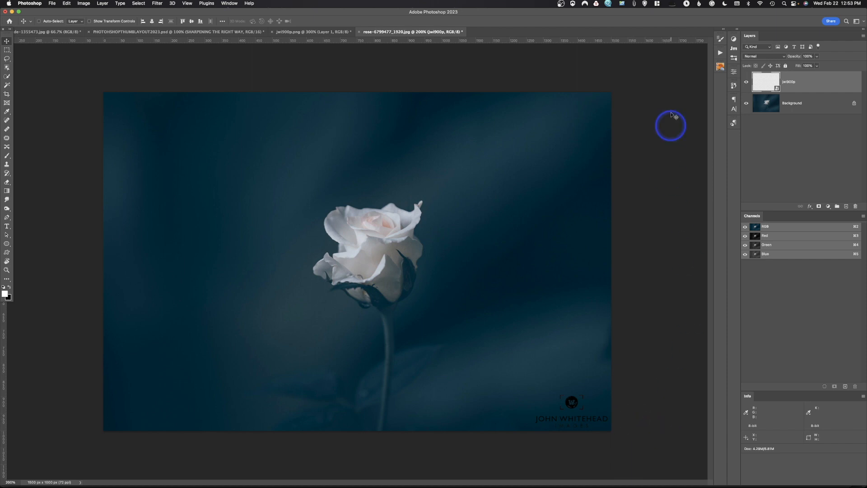
drag(797, 57, 791, 65)
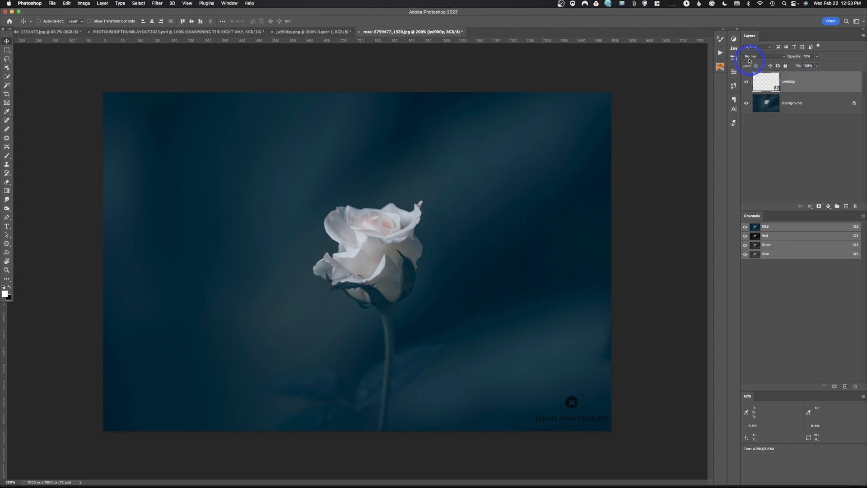
Stop recording the "watermark test" action, and delete the logo layer from the rose image
click(721, 52)
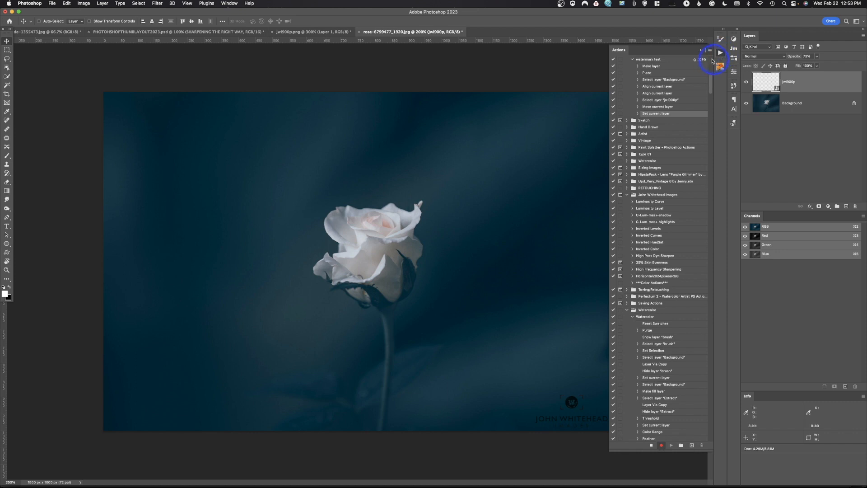
click(710, 51)
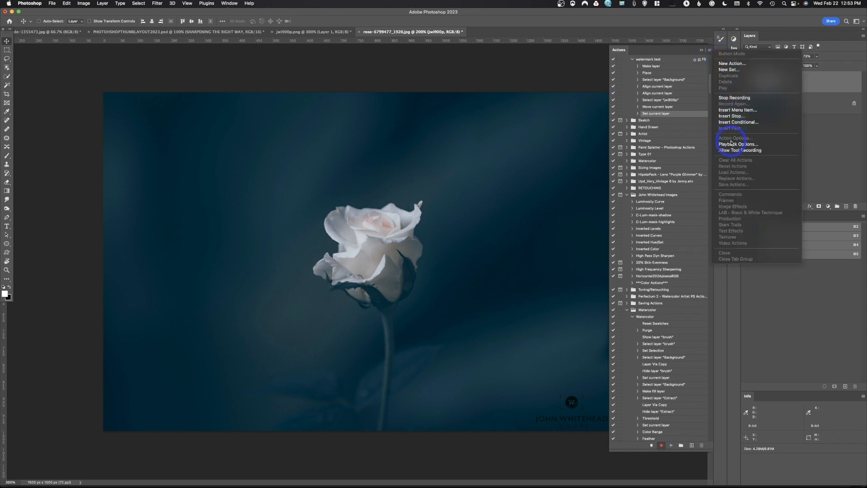
click(730, 98)
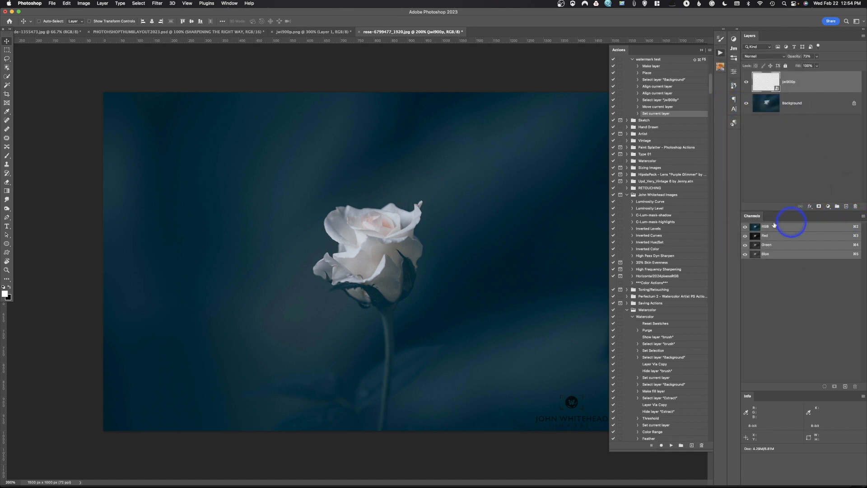
click(700, 51)
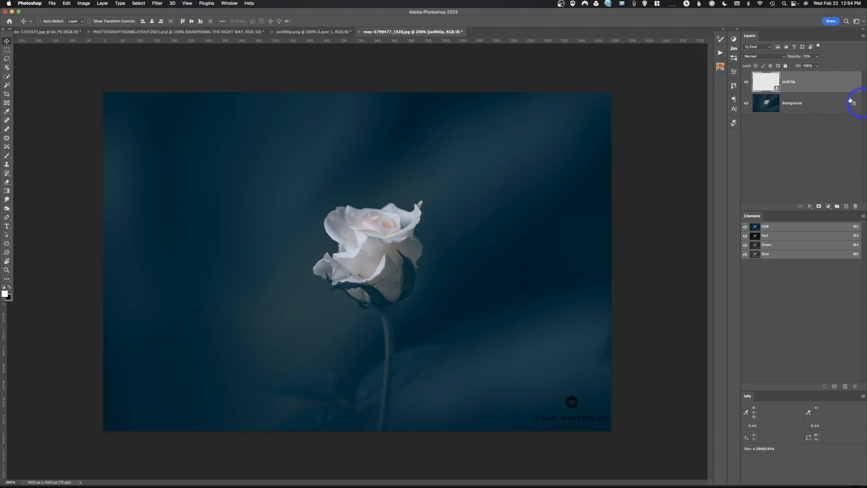
drag(768, 82, 855, 206)
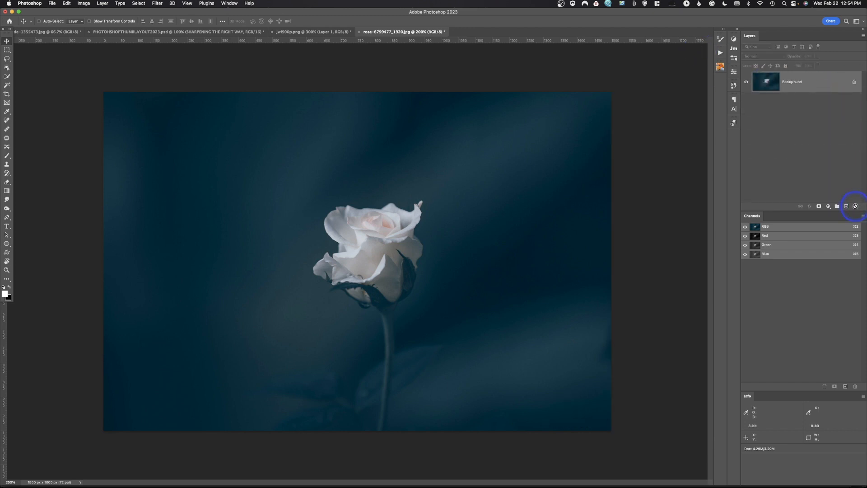
Turn on Button Mode for the Actions list and run the "watermark test" action on the rose image
click(721, 39)
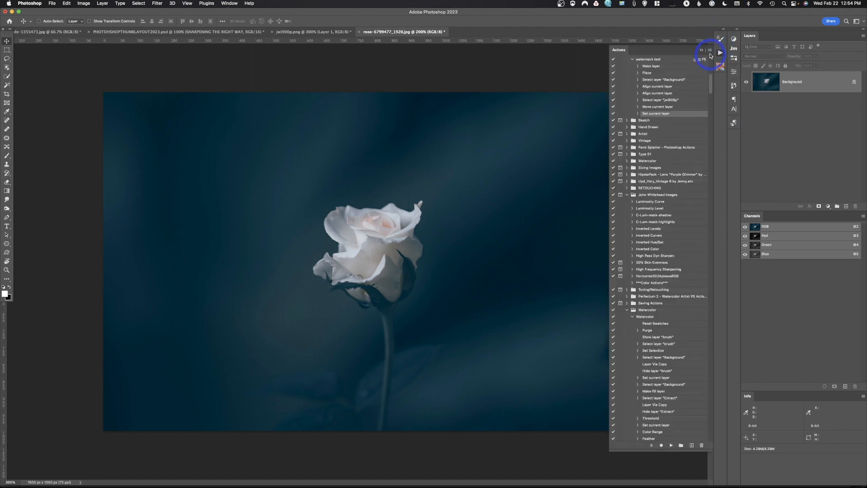
click(709, 50)
click(725, 55)
scroll(684, 350, down, 10)
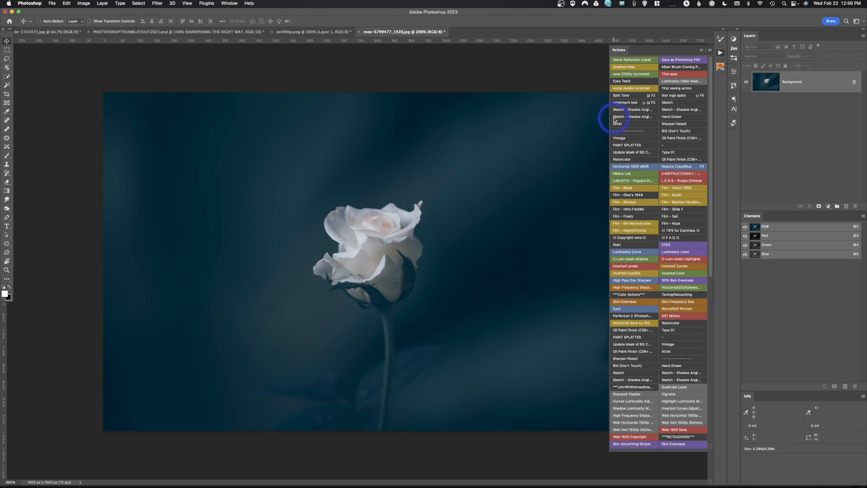
click(625, 103)
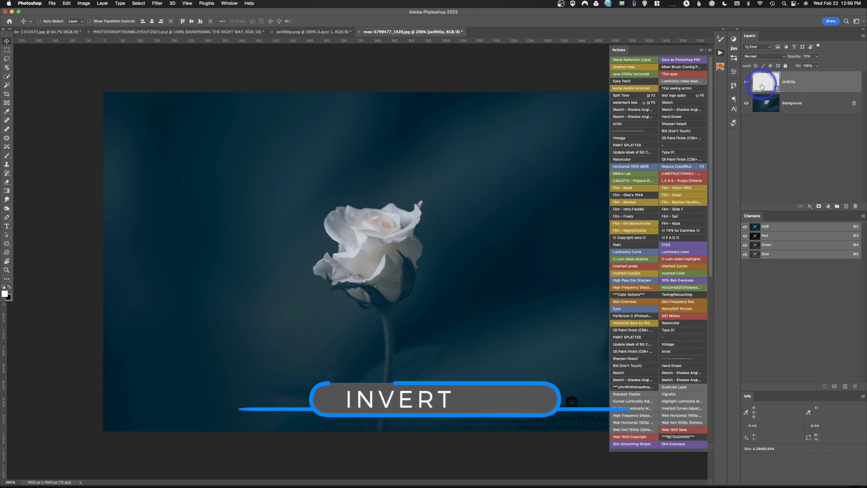
Invert the logo layer's colors so the watermark is white, and adjust the layer's opacity
key(super+i)
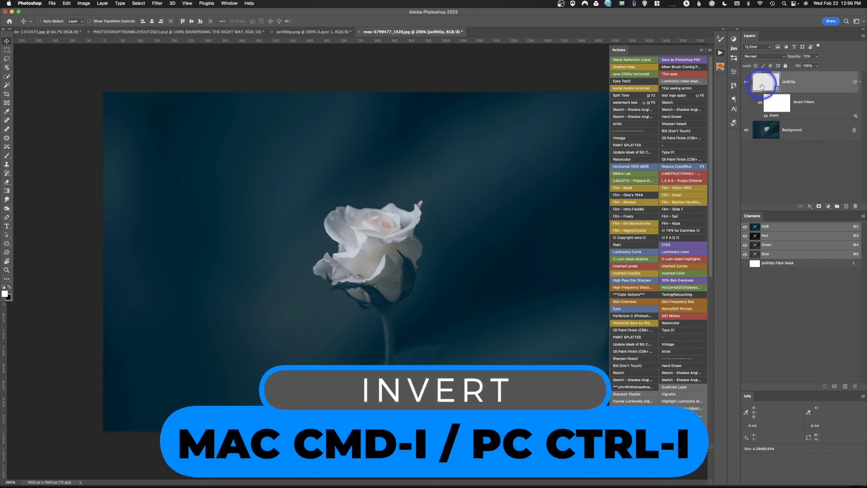
drag(798, 57, 786, 58)
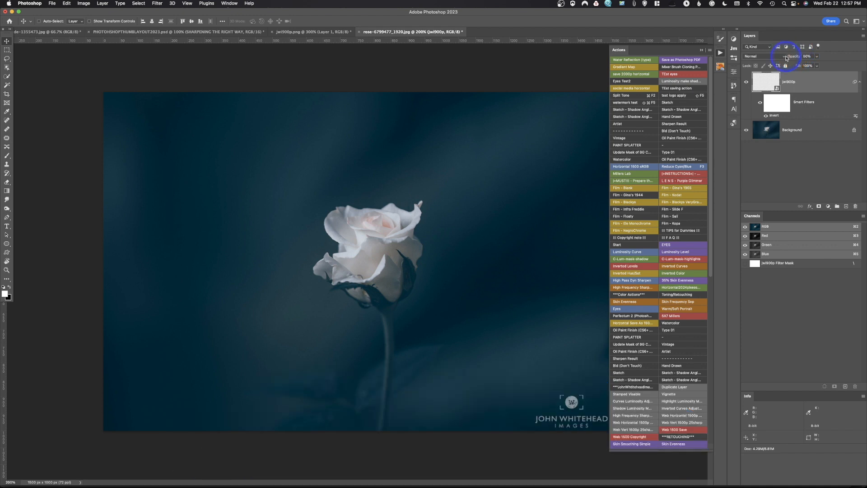